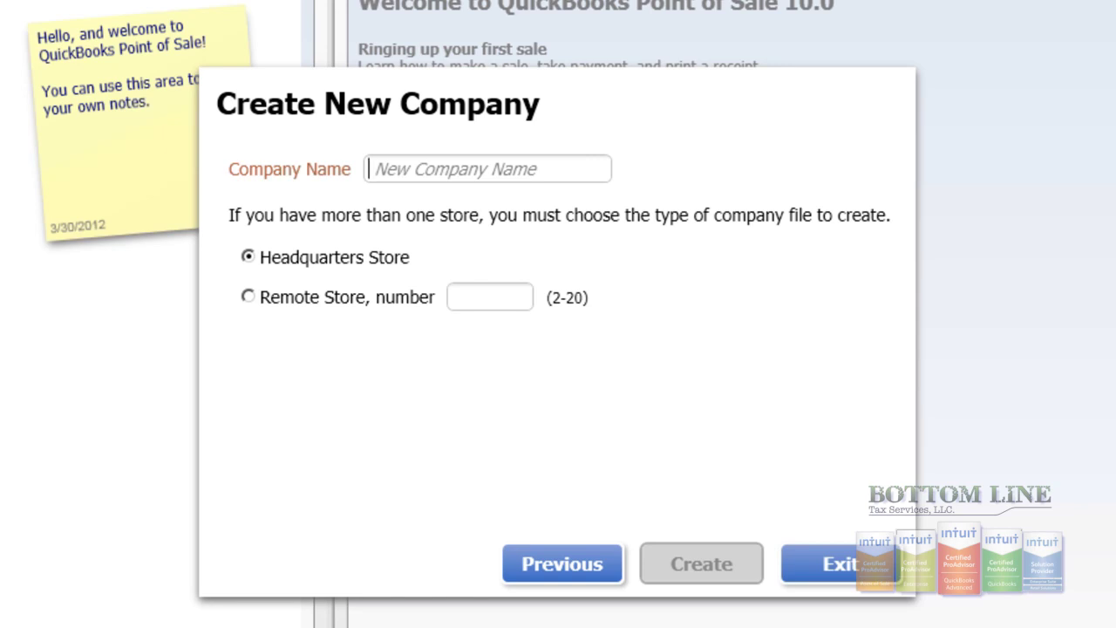
Create a new headquarters-store company file named 'Benny's Electronics'
text(Benny)
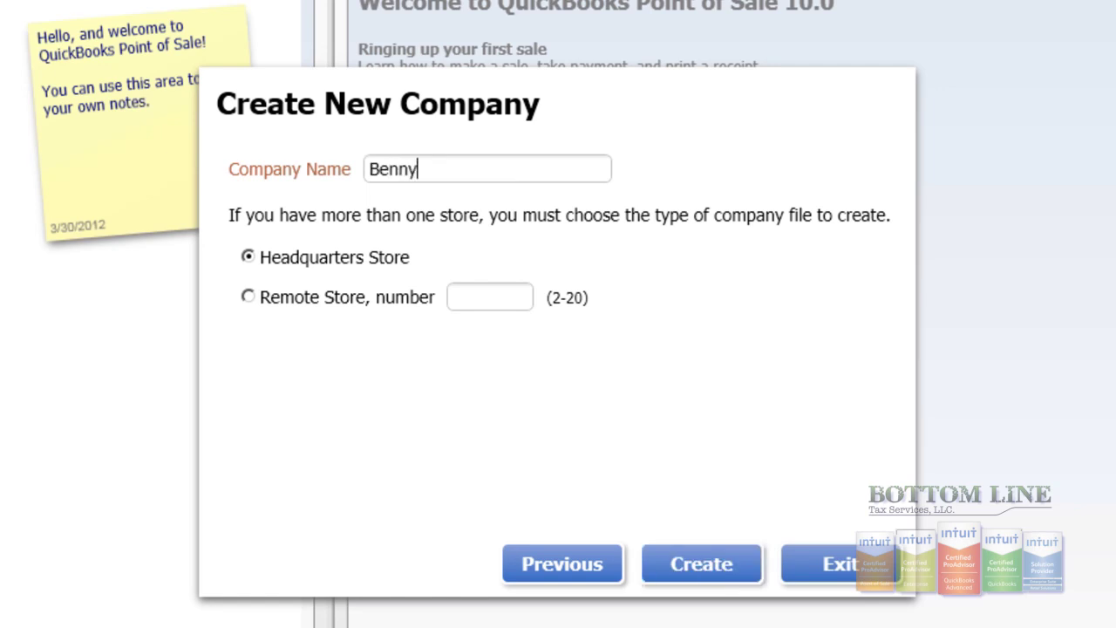
text('s Electronics)
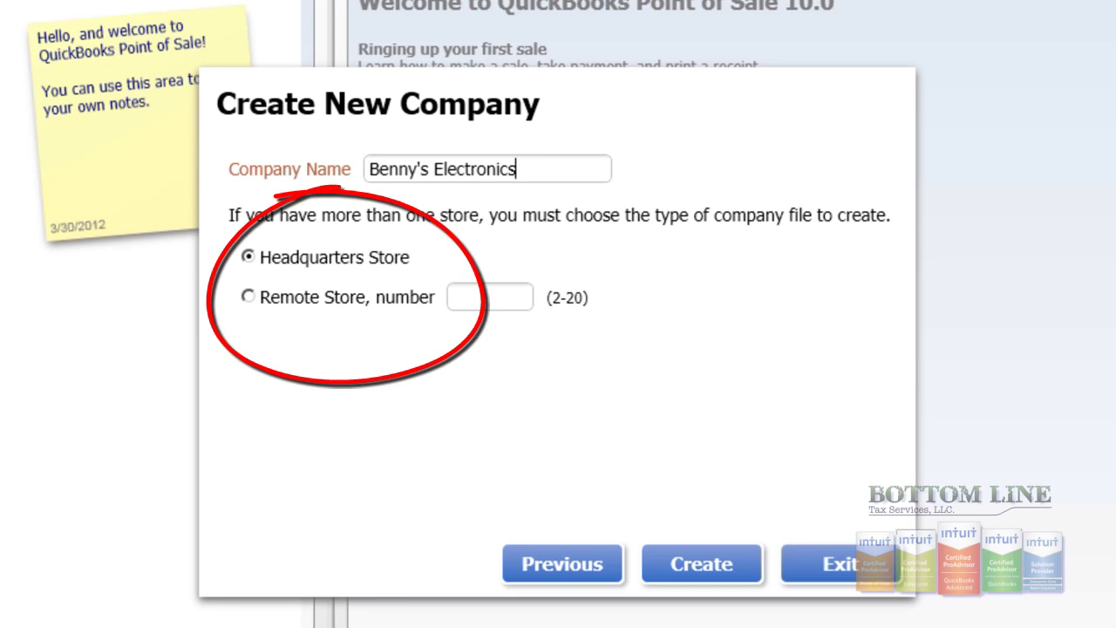
key(Return)
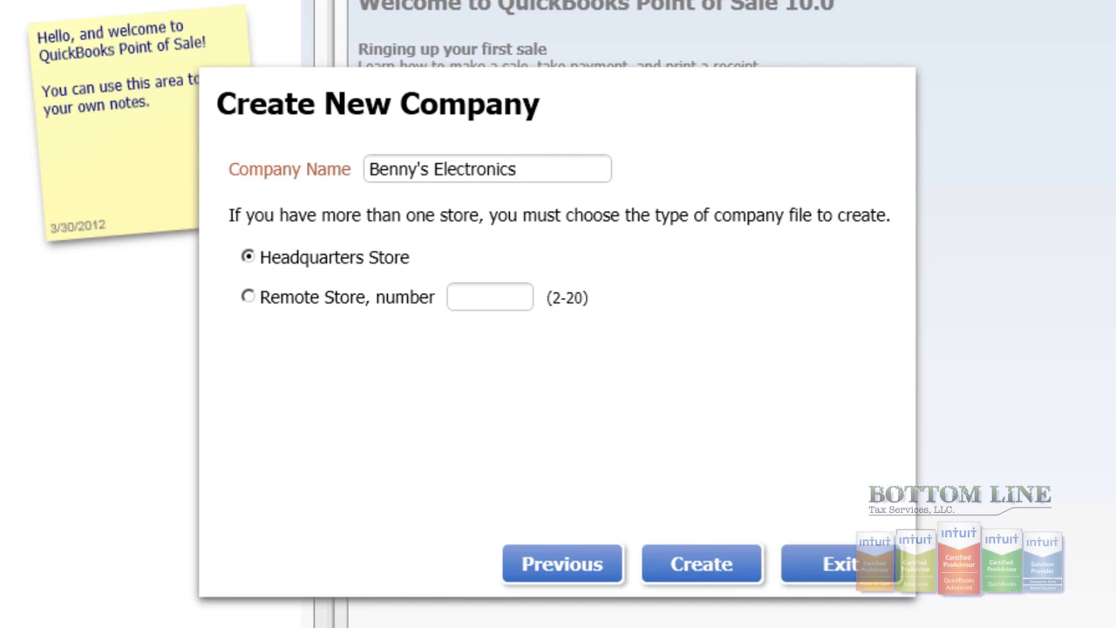
key(Return)
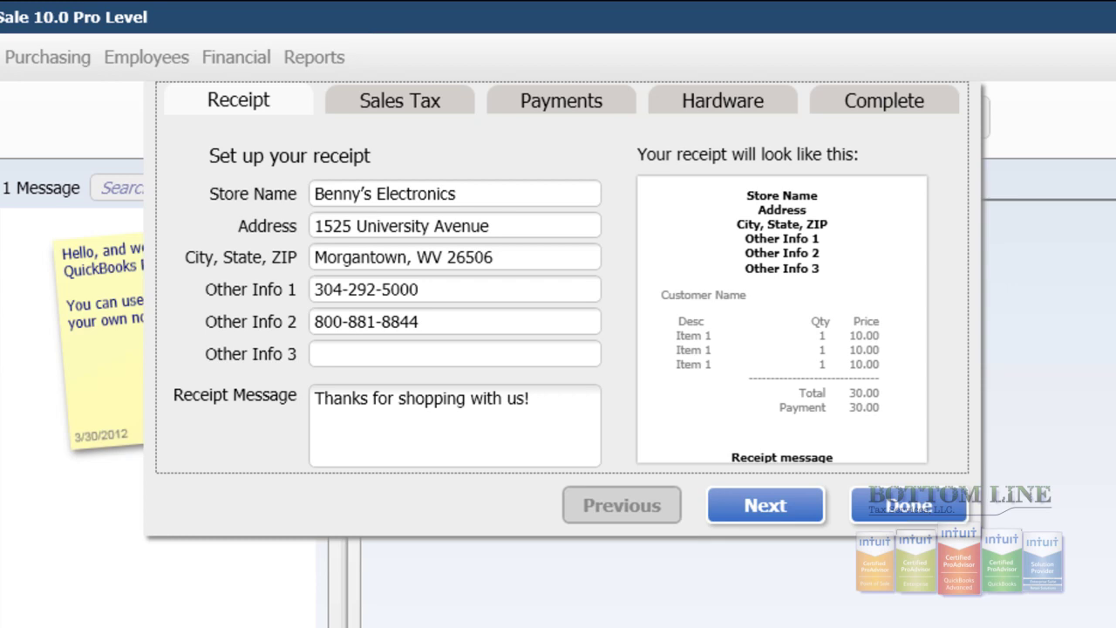
Fill the receipt with the store name, address, two phone numbers and 'Thanks for shopping with us!'
key(Tab)
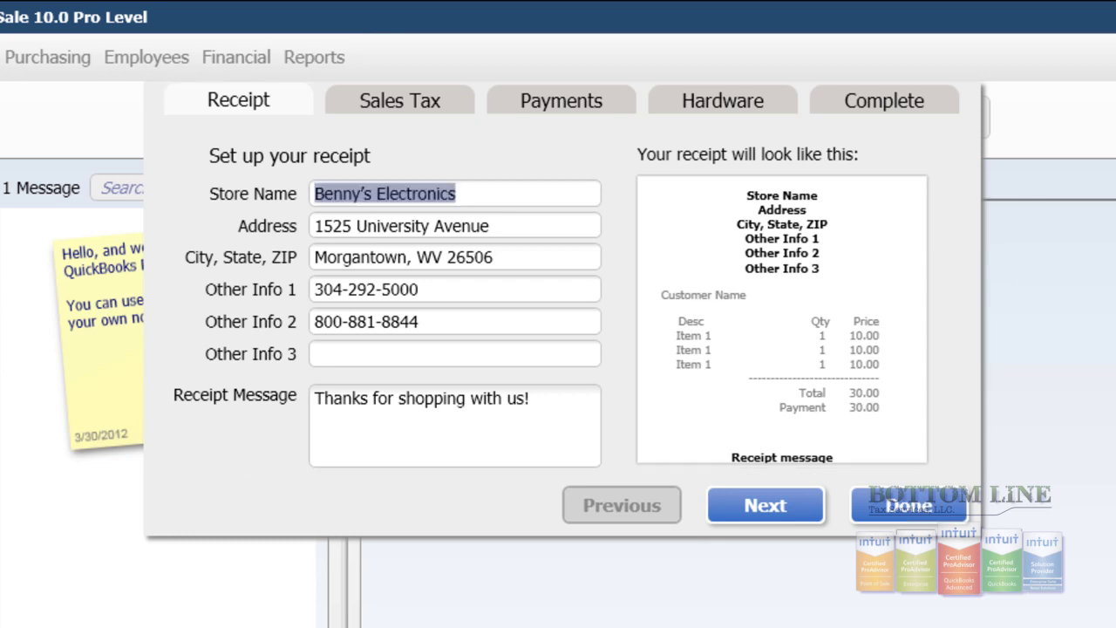
key(Tab)
key(Tab)
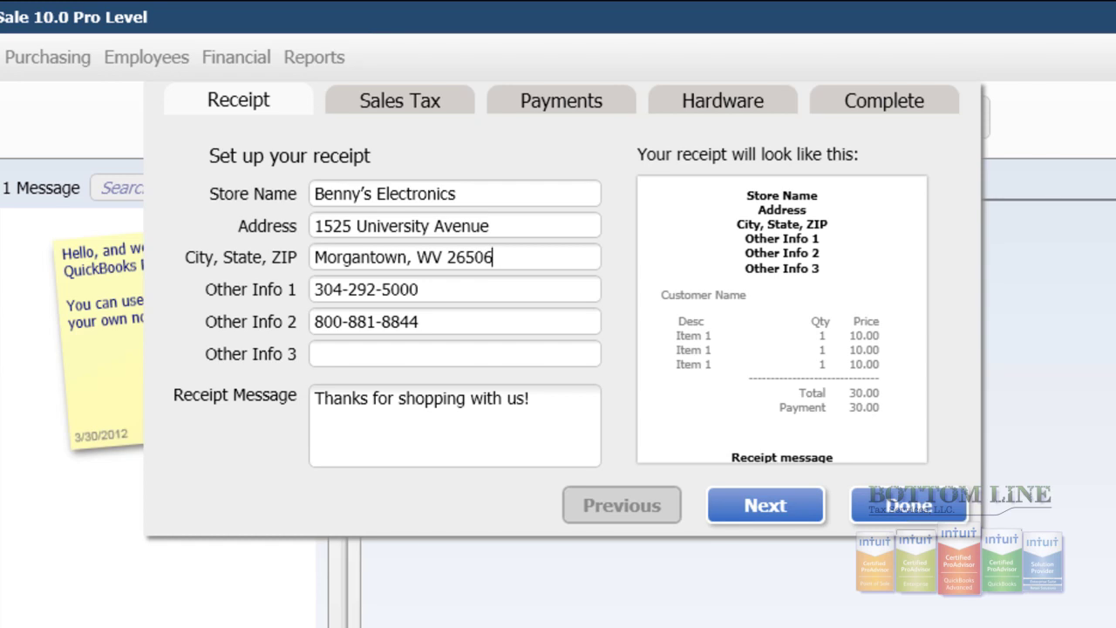
key(Tab)
key(Tab)
key(Tab)
key(Tab)
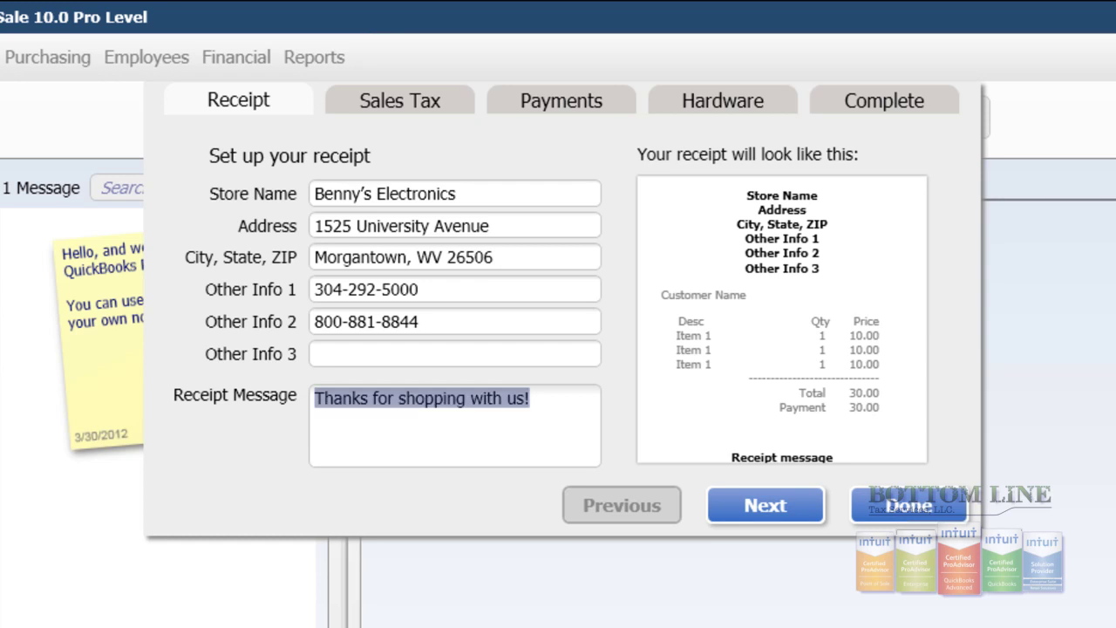
Turn on sales tax collection at a 5% rate
click(400, 101)
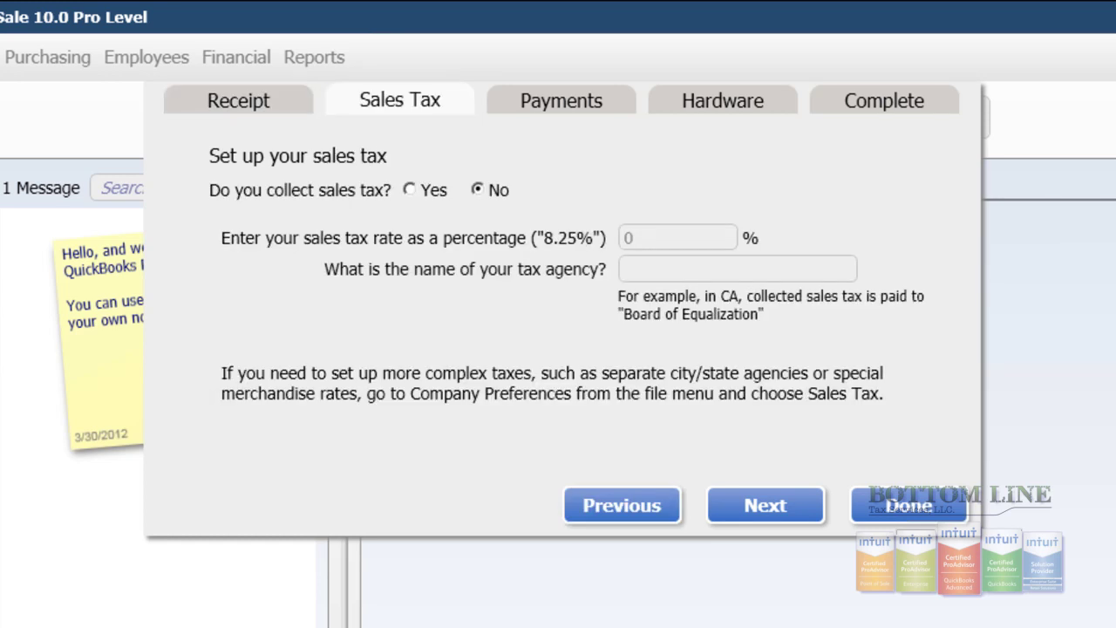
click(409, 189)
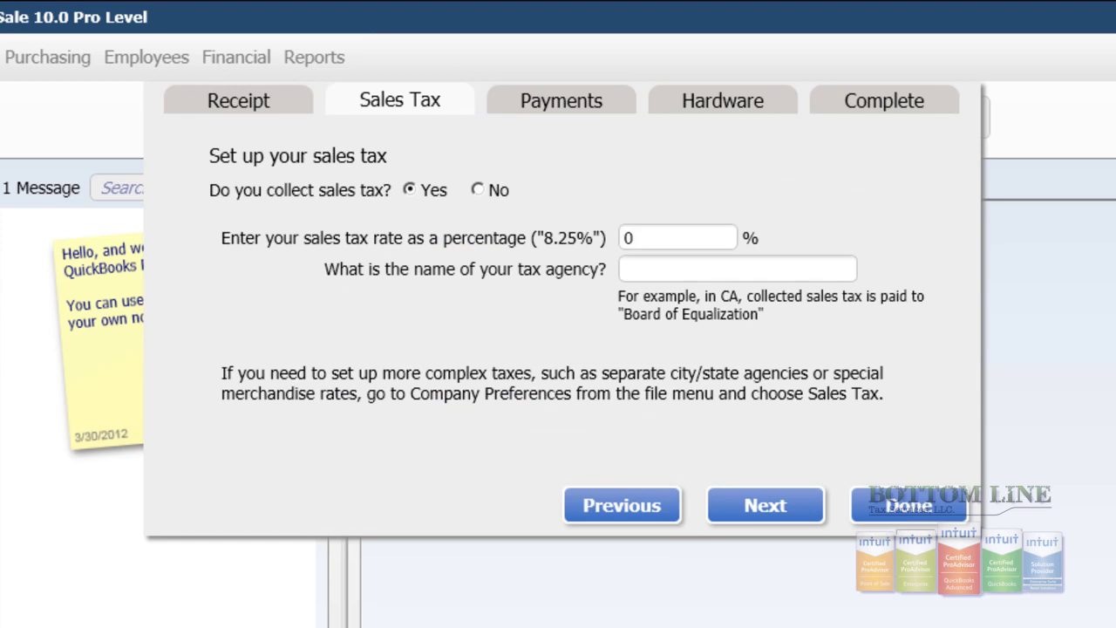
click(625, 237)
double_click(627, 238)
text(5)
Name the sales tax agency 'State Sales Tax Dept'
click(622, 269)
text(State Salest)
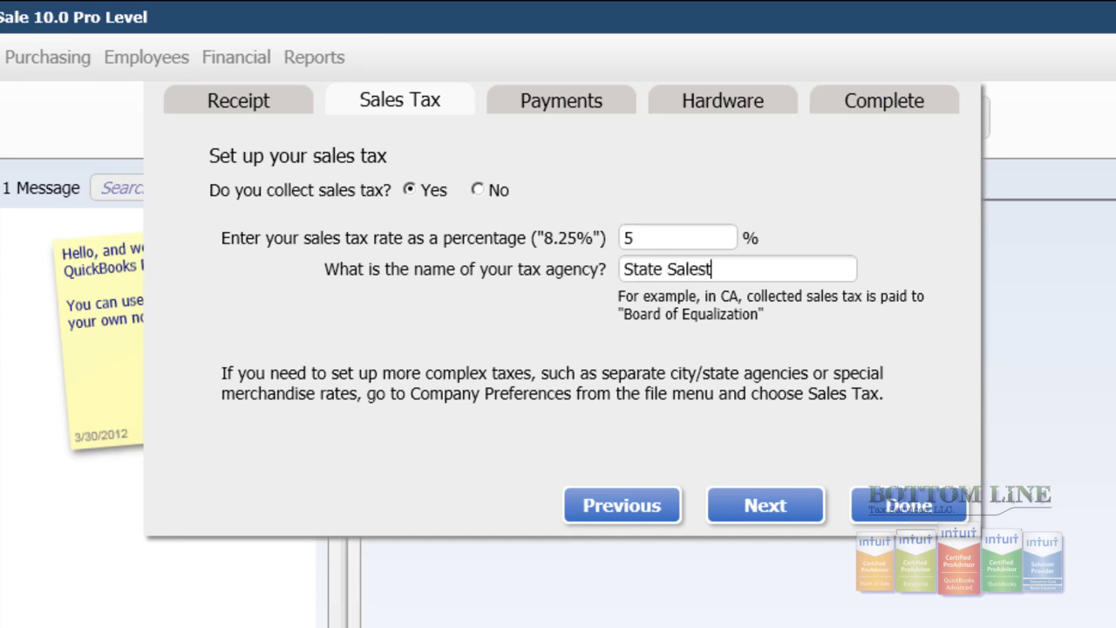
key(BackSpace)
key(BackSpace)
text(Tax de)
key(BackSpace)
key(BackSpace)
text(Dept)
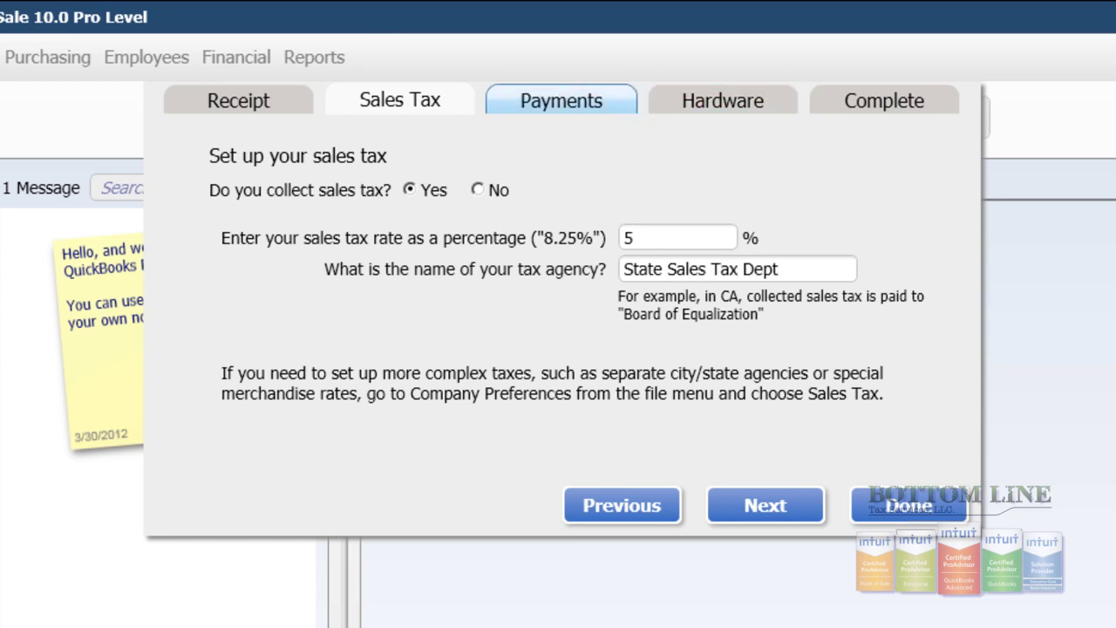
click(562, 100)
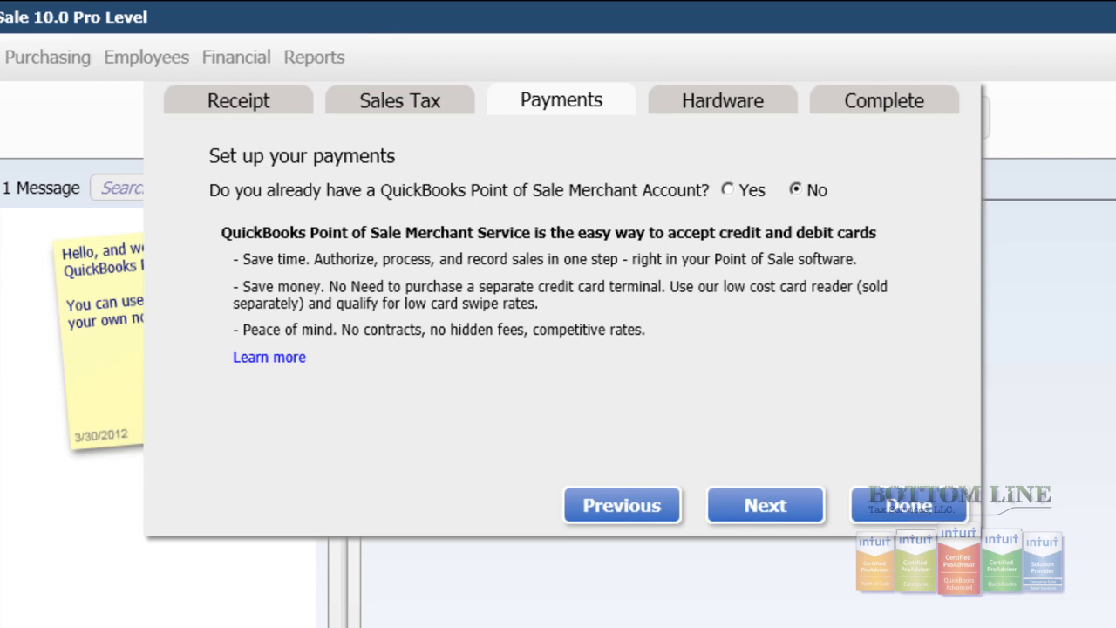
Answer No for an existing merchant account after previewing the Yes options
click(727, 189)
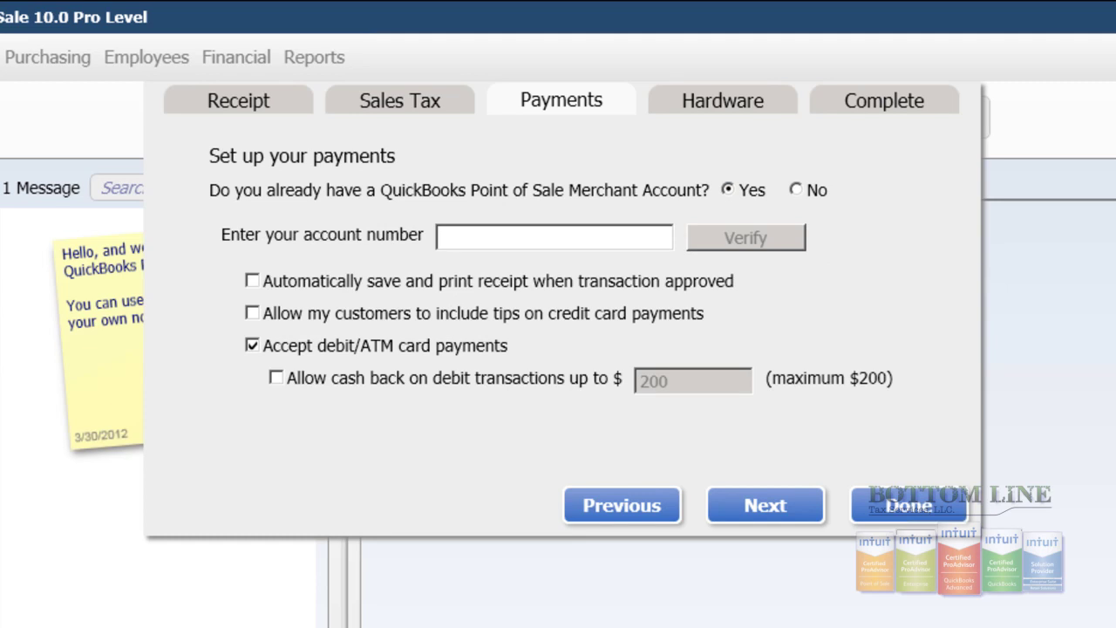
click(796, 189)
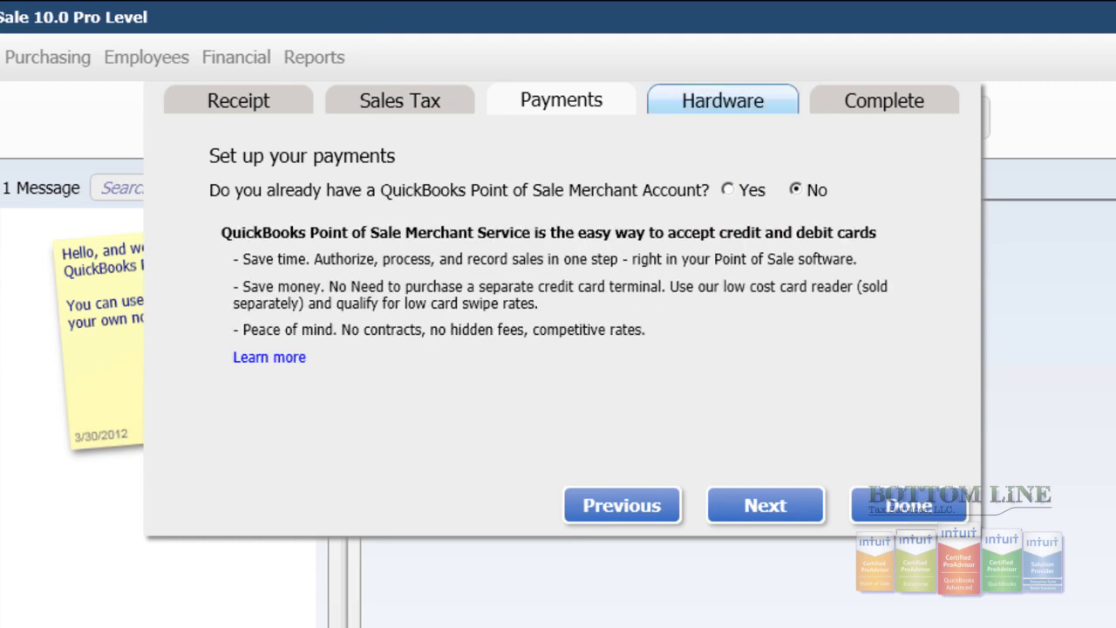
click(723, 100)
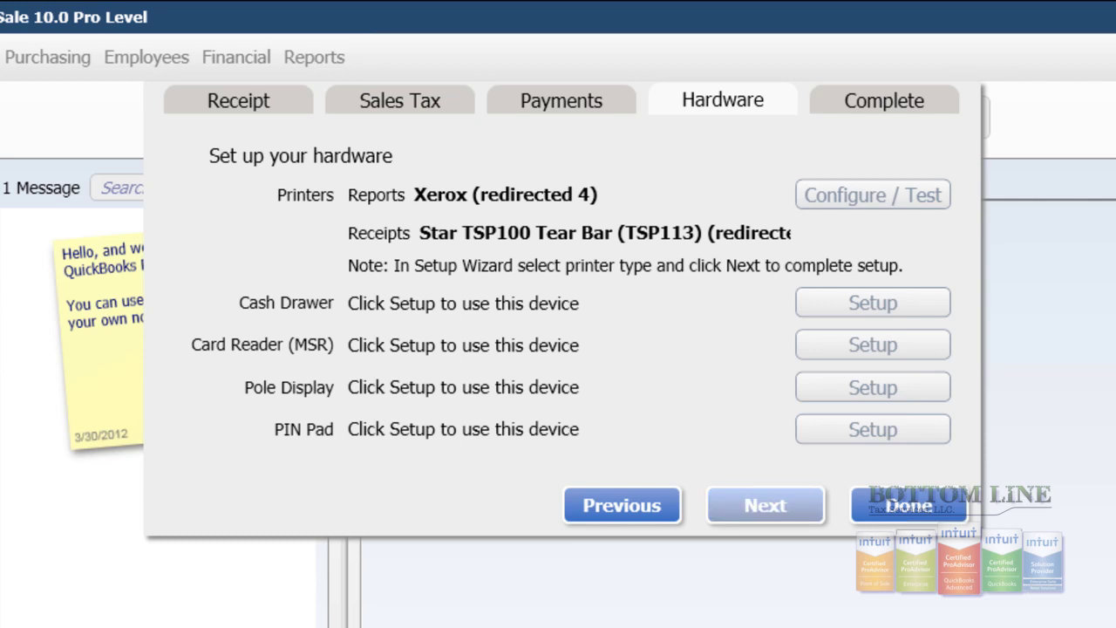
Advance to the Complete page and close the setup interview with Done
click(765, 505)
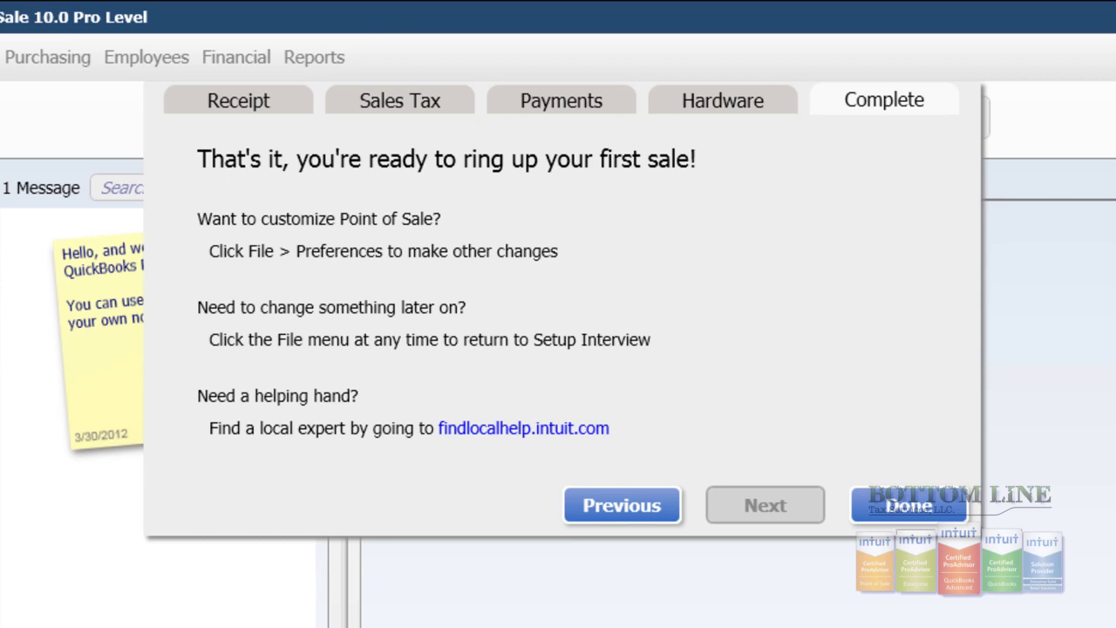
key(Return)
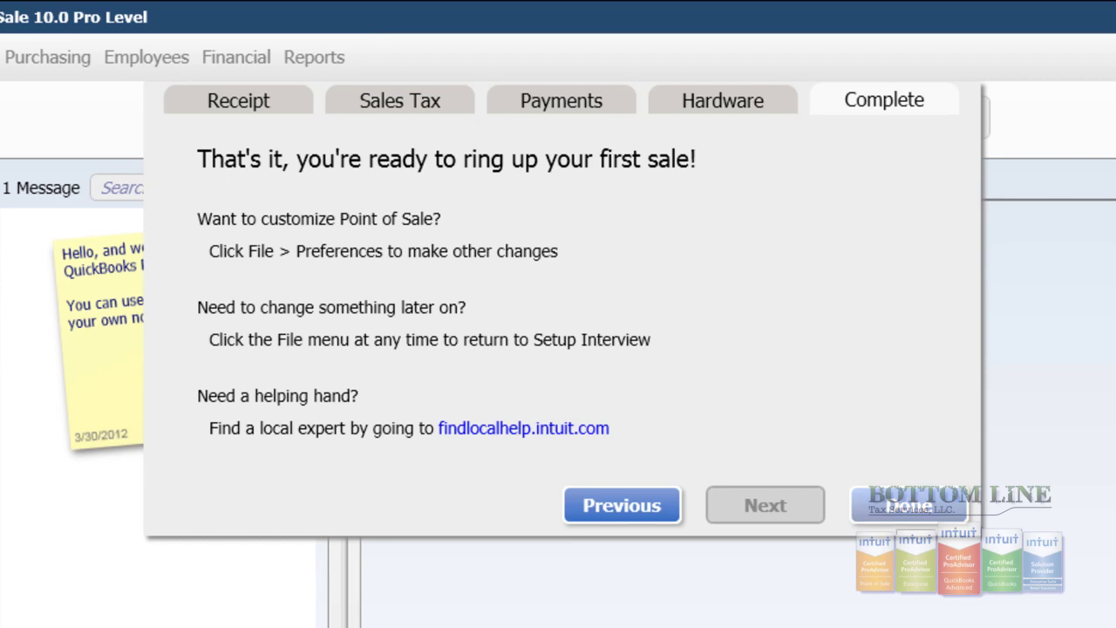